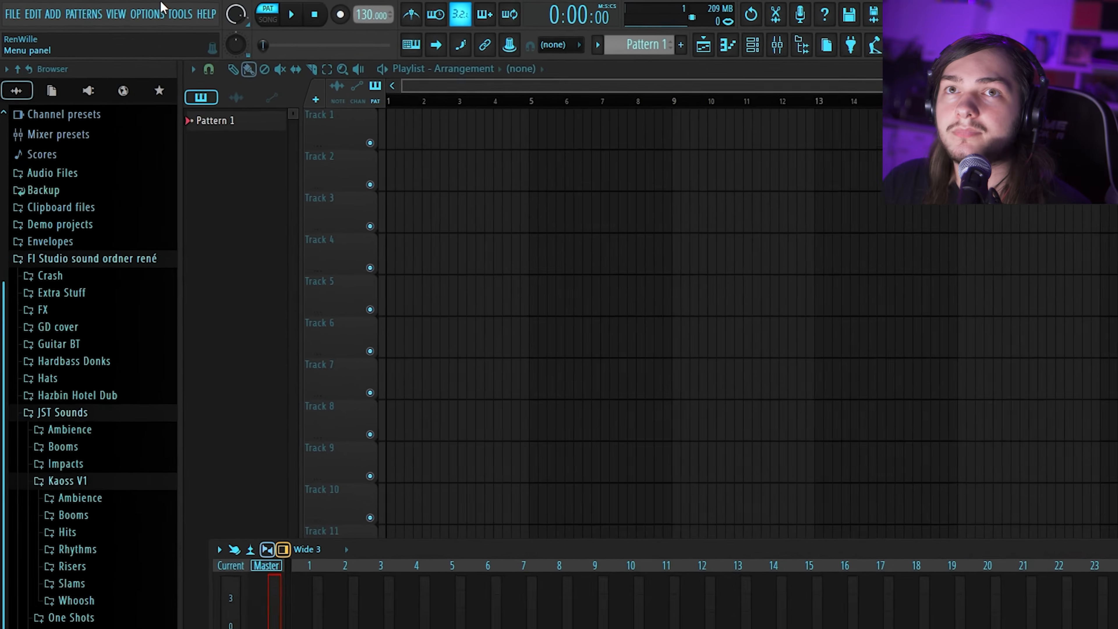
# In the audio settings, select FL Studio ASIO as the device and use a 48000 Hz sample rate
pyautogui.click(86, 9)
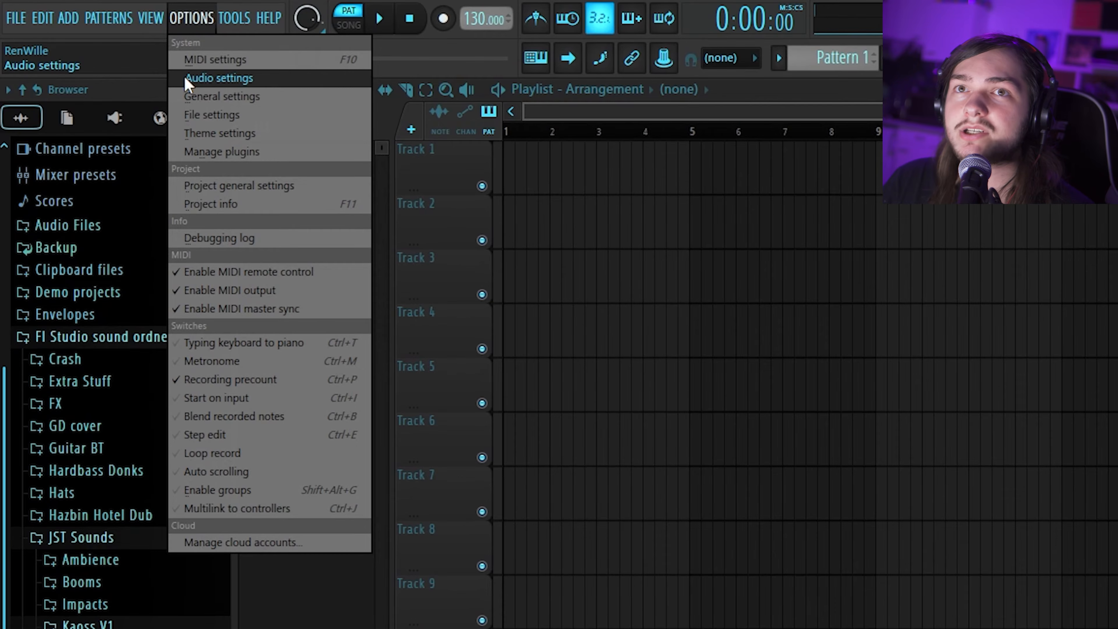
pyautogui.click(218, 78)
pyautogui.click(913, 417)
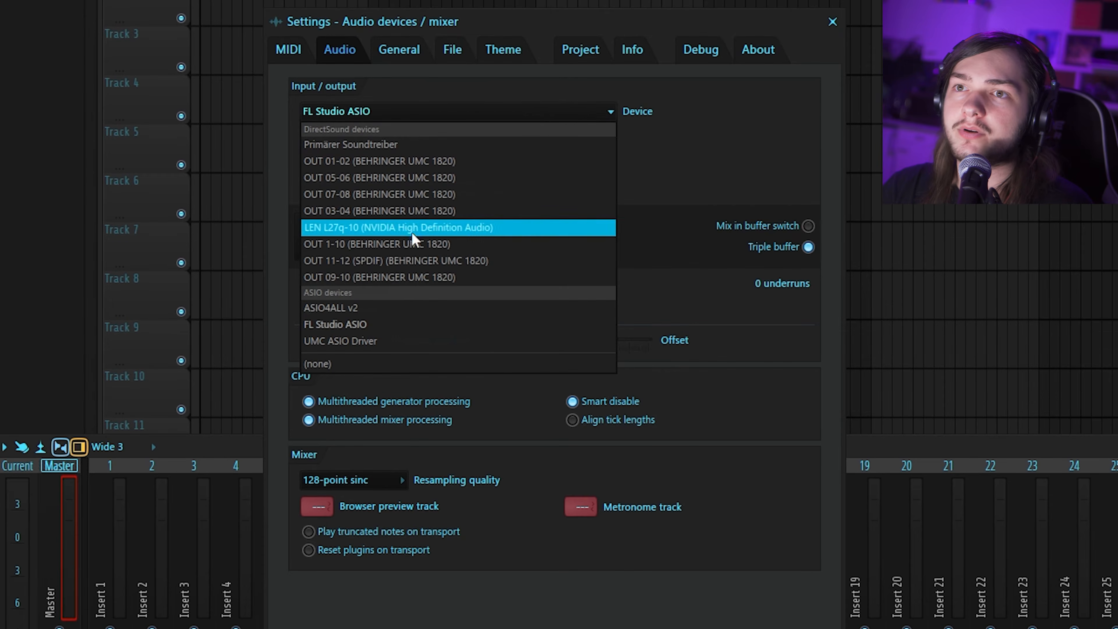
pyautogui.click(346, 331)
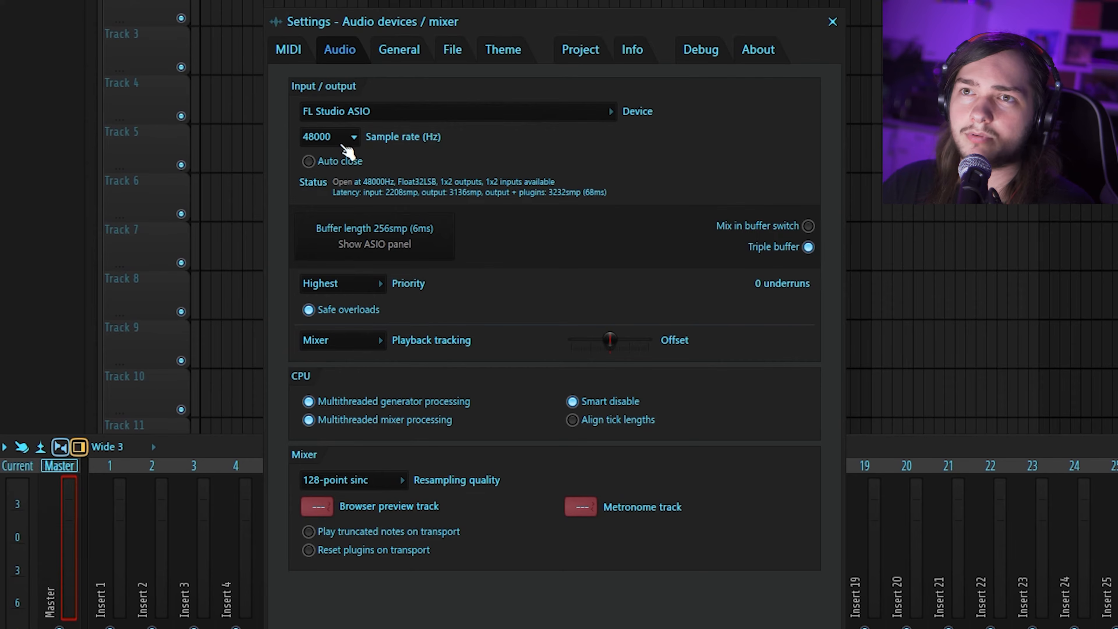
pyautogui.click(343, 143)
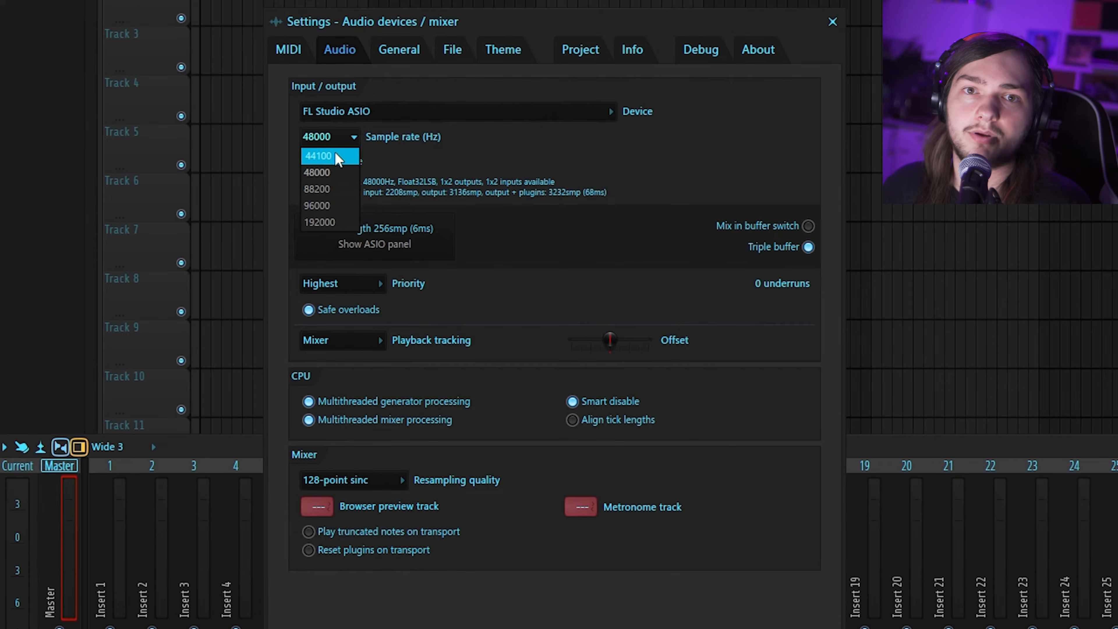
pyautogui.click(320, 148)
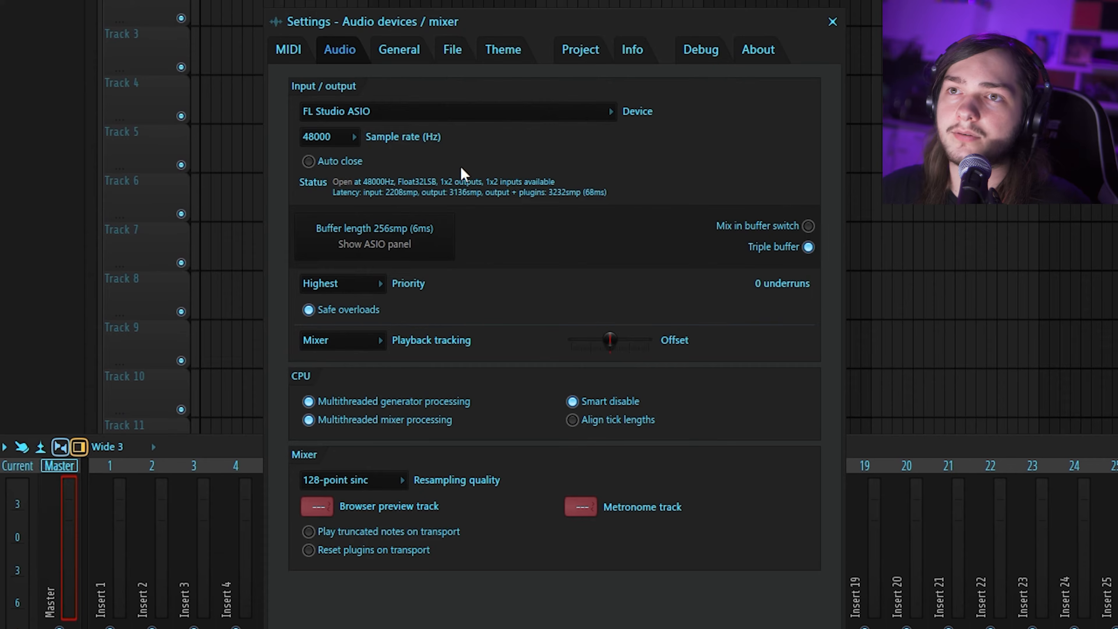
# In the ASIO driver panel, choose IN 01-02 (BEHRINGER UMC 1820) as input and OUT 01-02 (BEHRINGER UMC 1820) as output
pyautogui.click(387, 240)
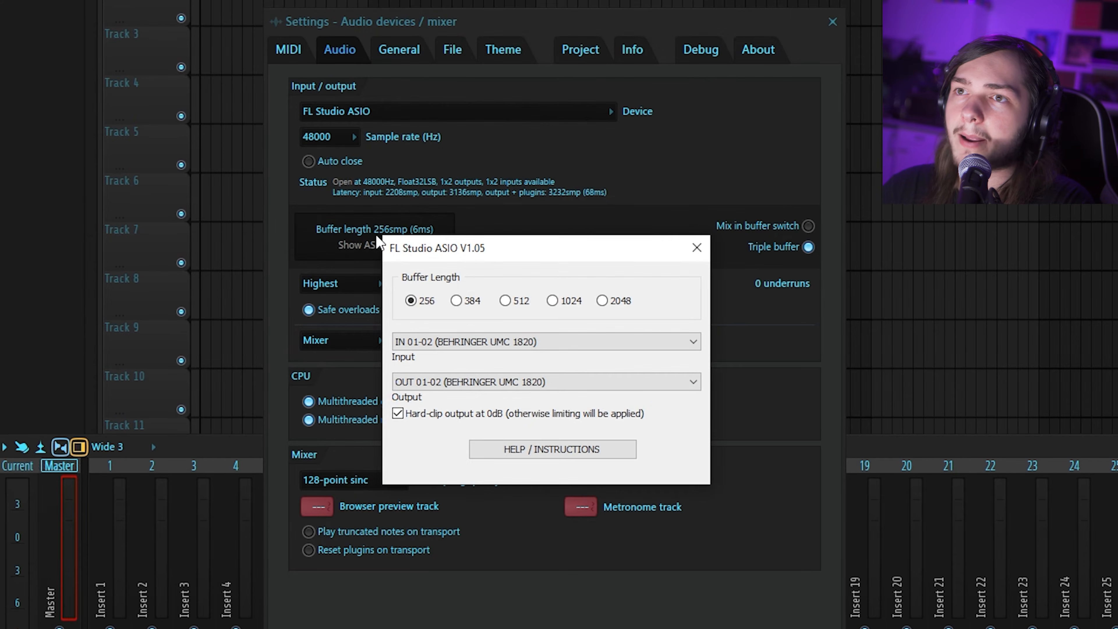
pyautogui.moveTo(533, 249); pyautogui.dragTo(590, 195)
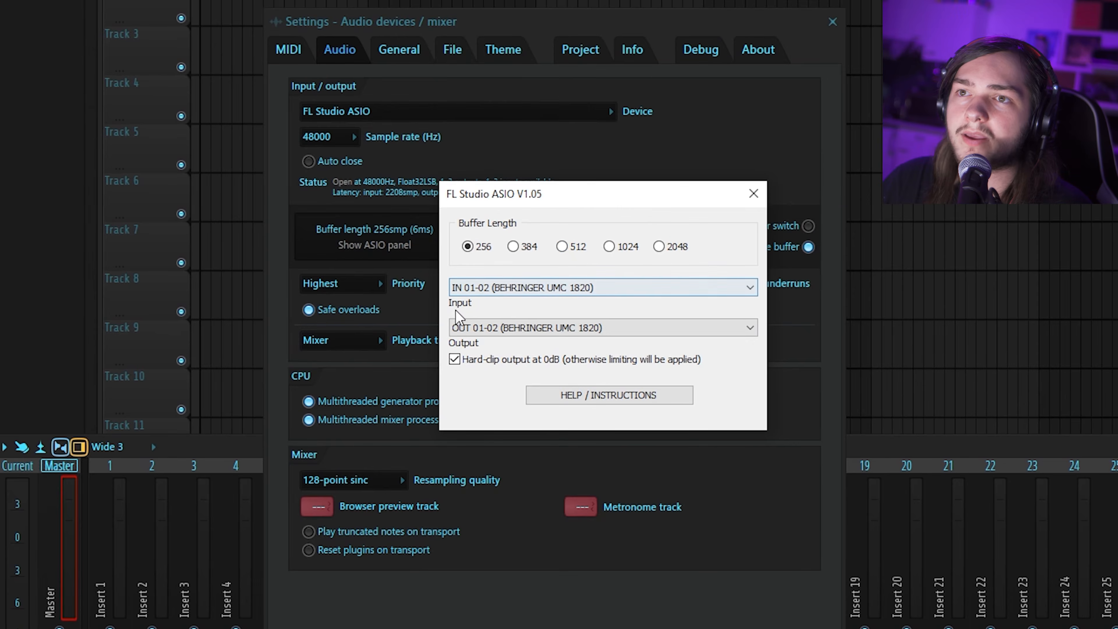
pyautogui.click(505, 289)
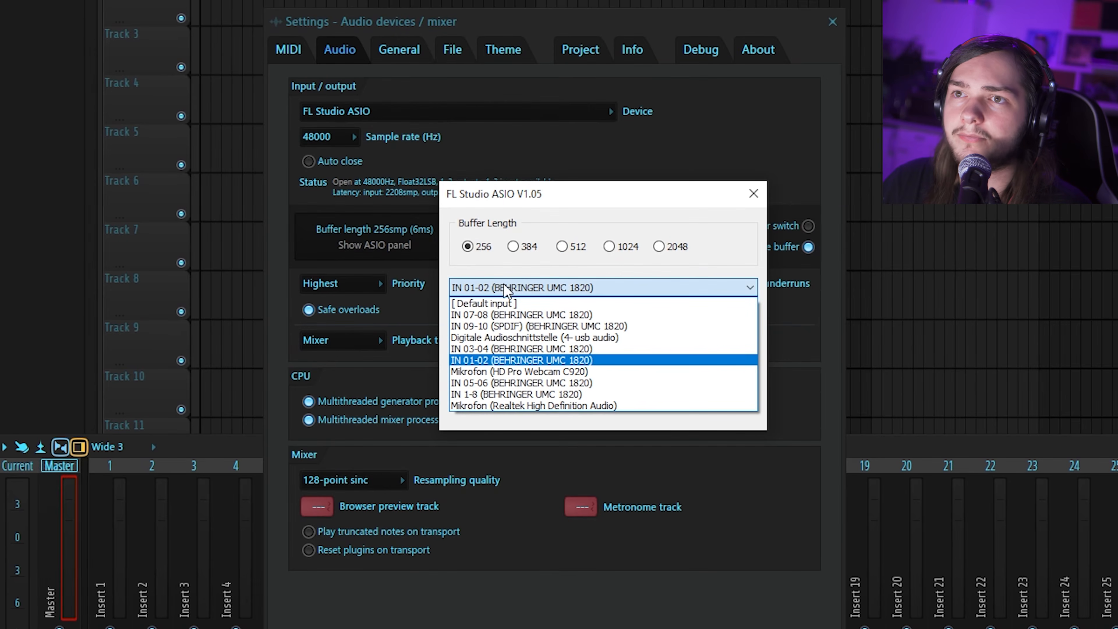
pyautogui.click(502, 360)
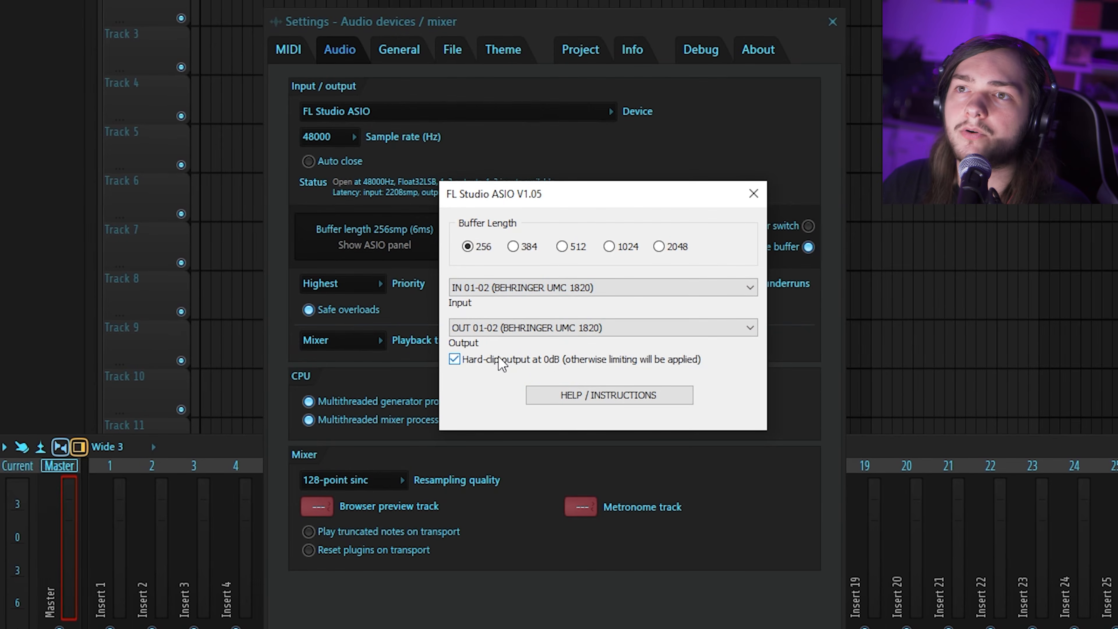
pyautogui.click(505, 331)
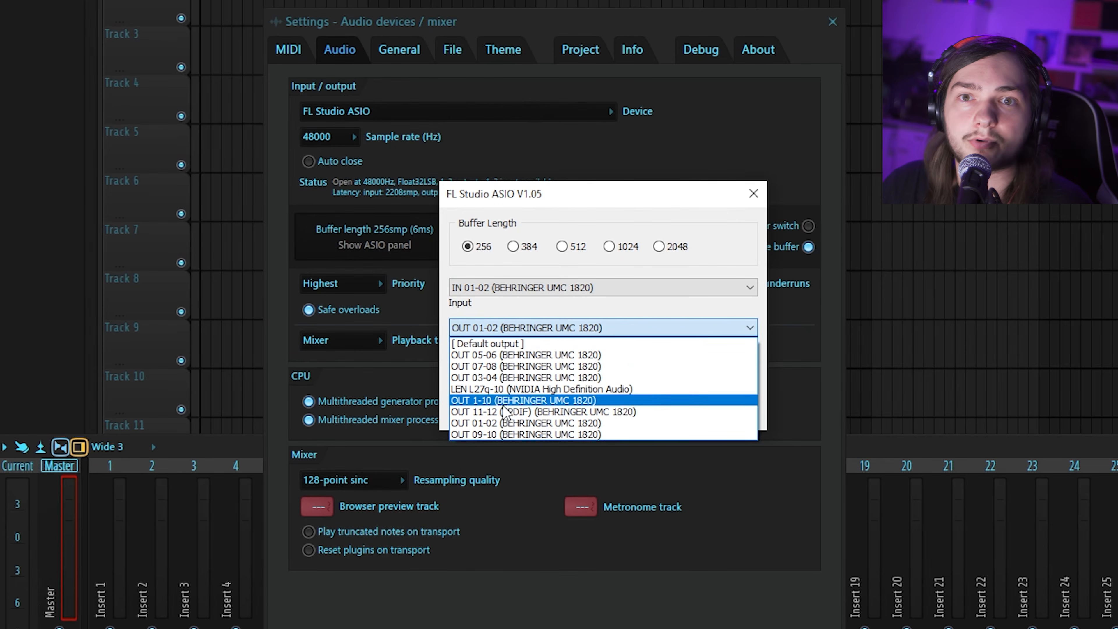
pyautogui.click(507, 423)
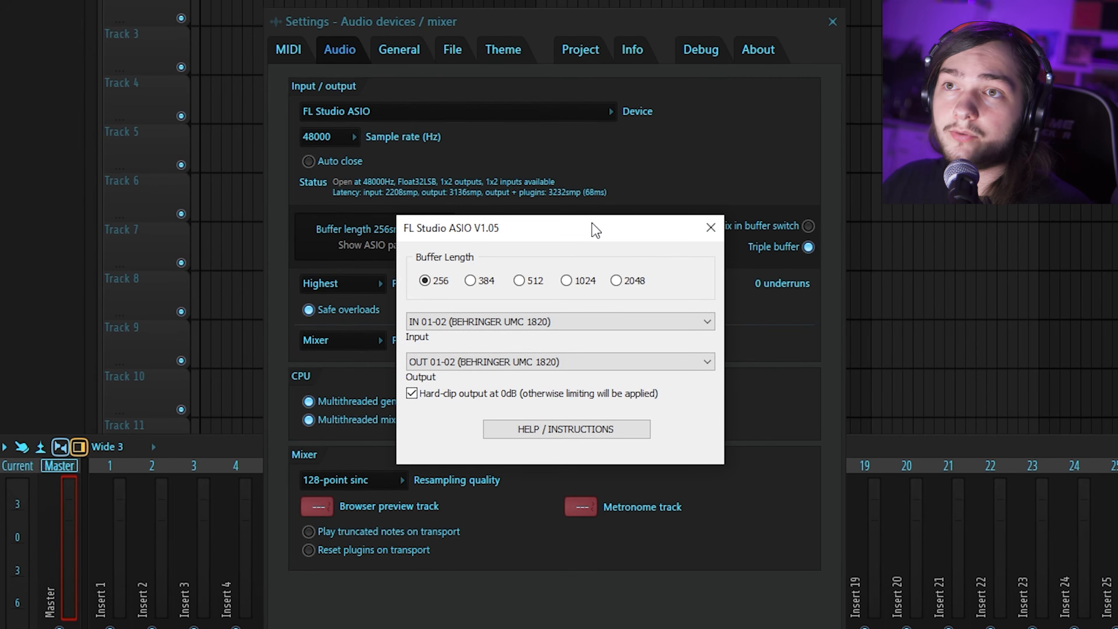
pyautogui.click(711, 228)
# Switch the audio device to ASIO4ALL v2 and set its ASIO buffer size to 64 samples
pyautogui.click(372, 114)
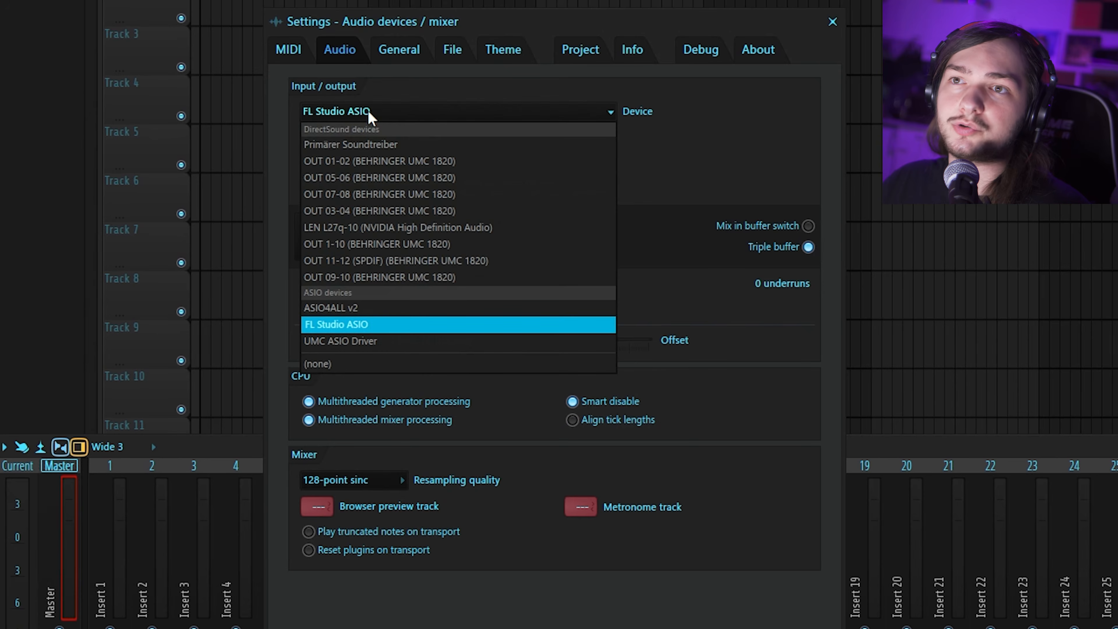
pyautogui.click(416, 313)
pyautogui.click(366, 243)
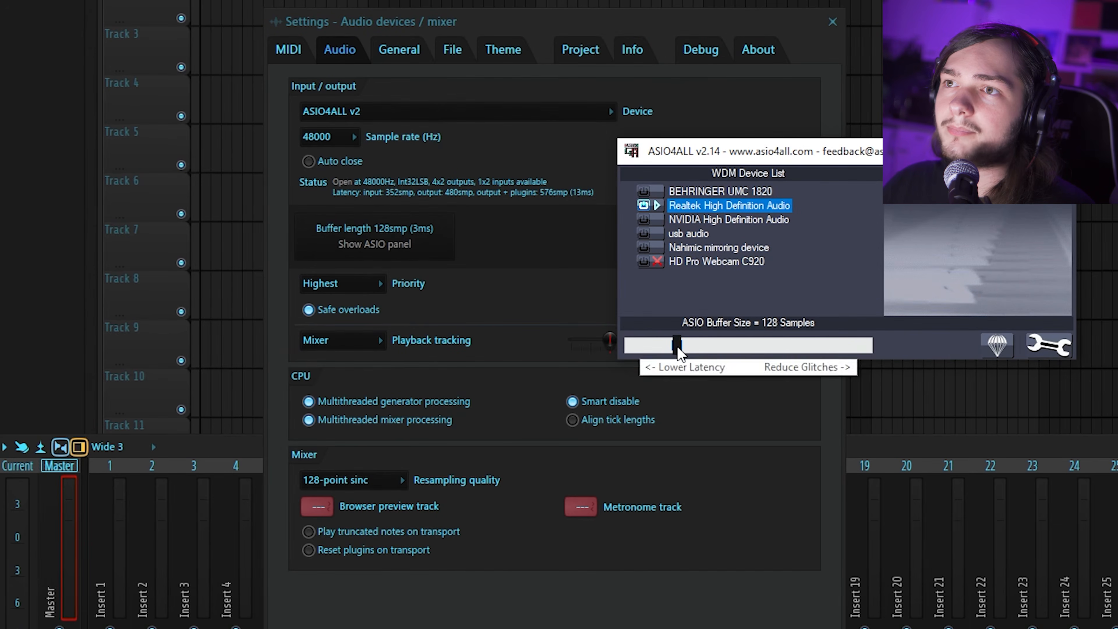
pyautogui.click(677, 346)
pyautogui.moveTo(677, 346); pyautogui.dragTo(630, 347)
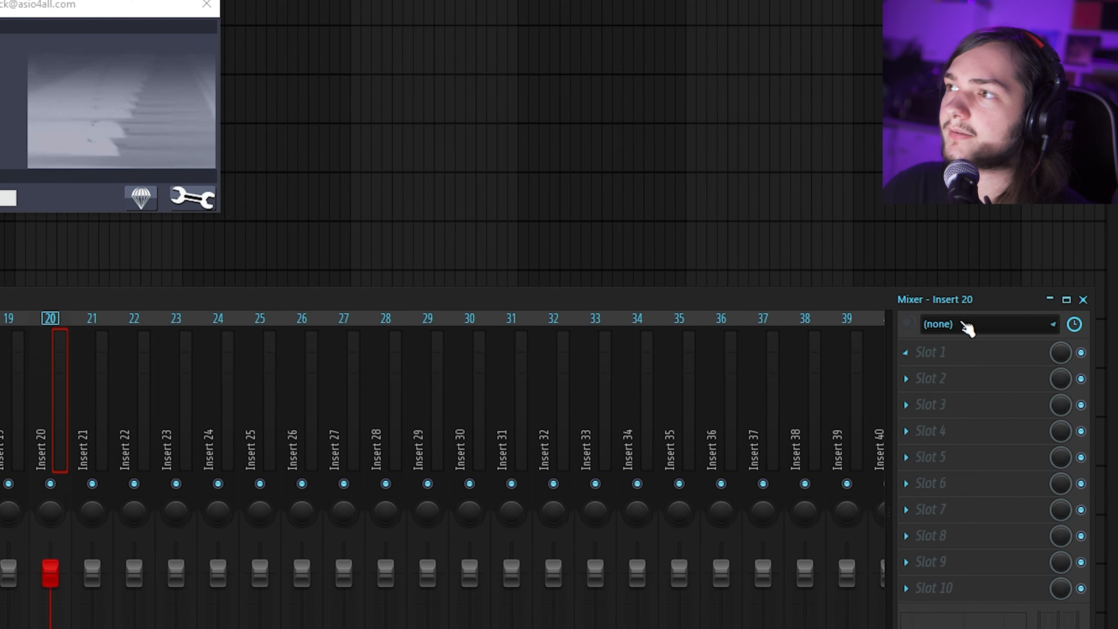
# Set the external input of mixer track Insert 20 to the mono HD Audio Line input 1
pyautogui.click(966, 324)
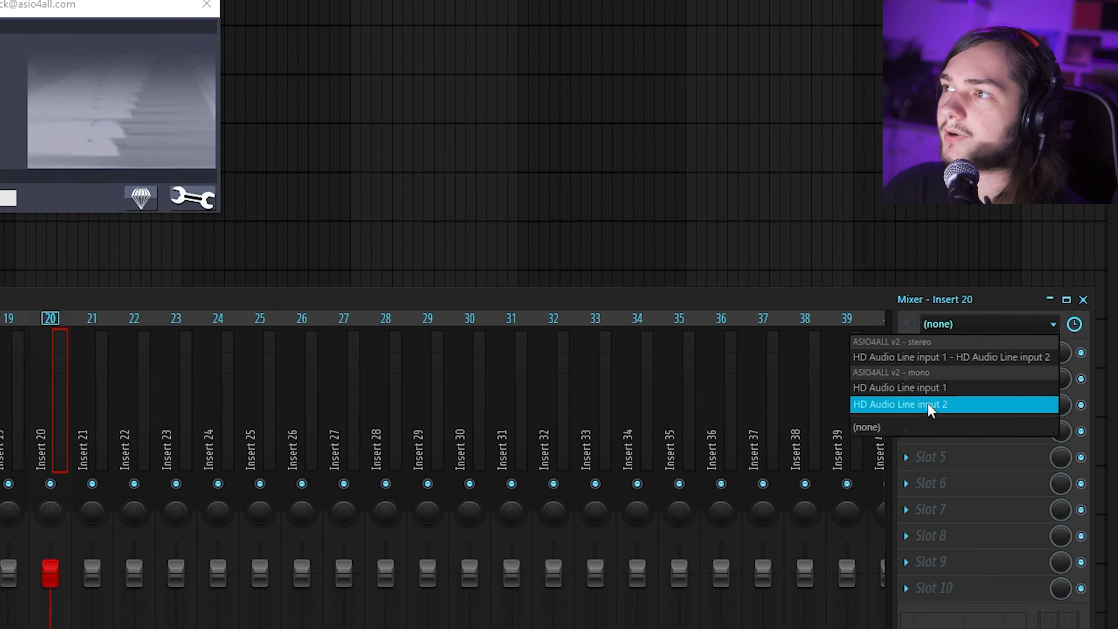
pyautogui.click(869, 389)
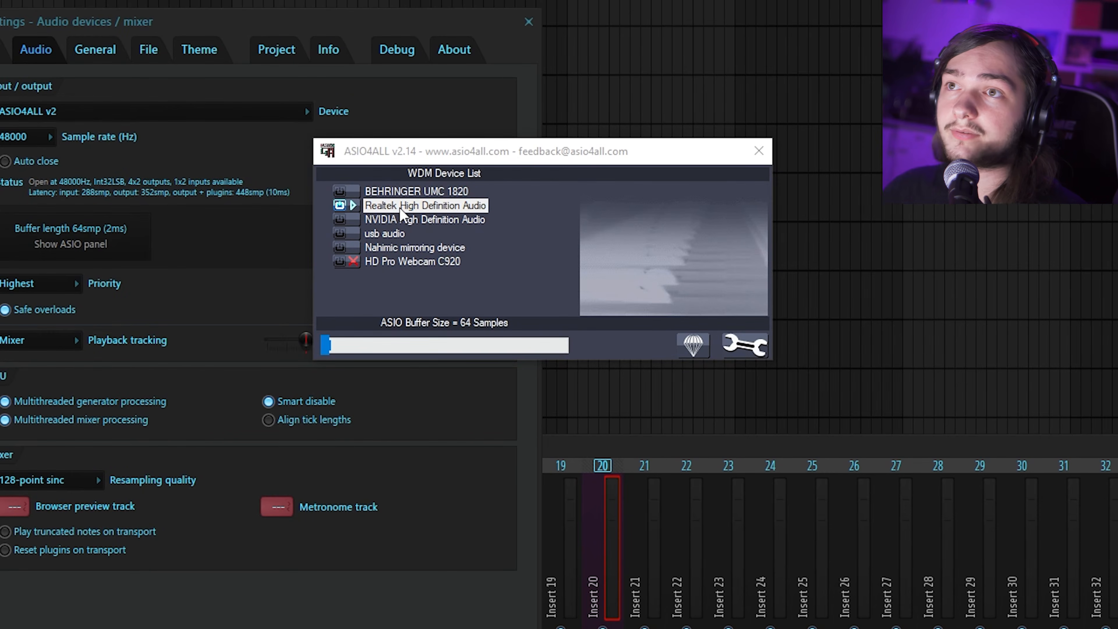
# Enable the Realtek HD Audio Mic input in ASIO4ALL's advanced view and assign mono HD Audio Mic input 1 to Insert 20
pyautogui.click(468, 211)
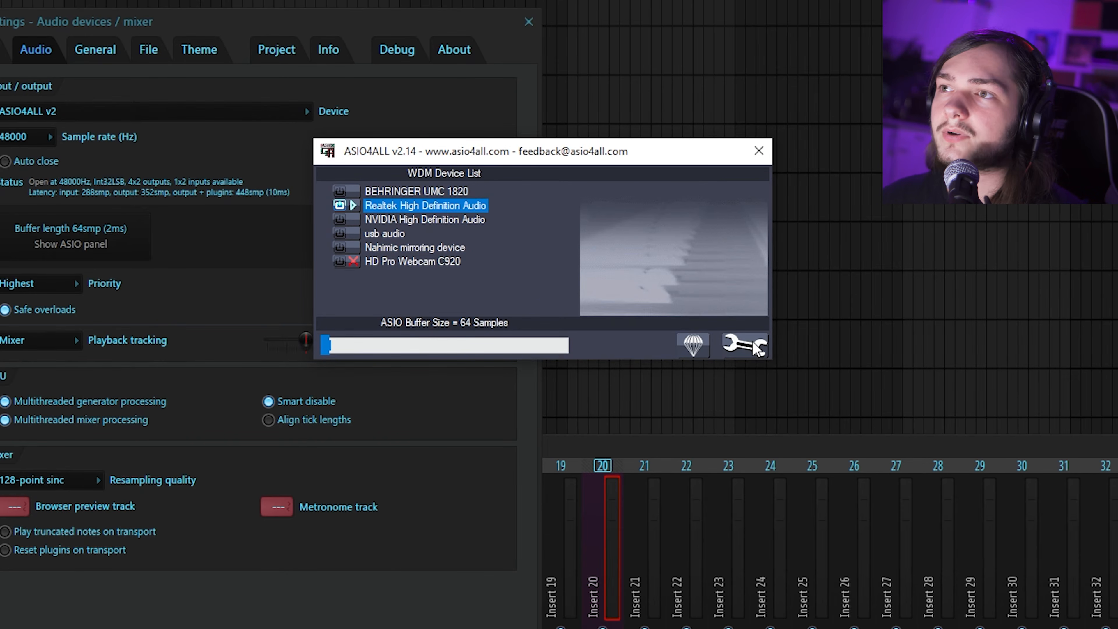
pyautogui.click(748, 347)
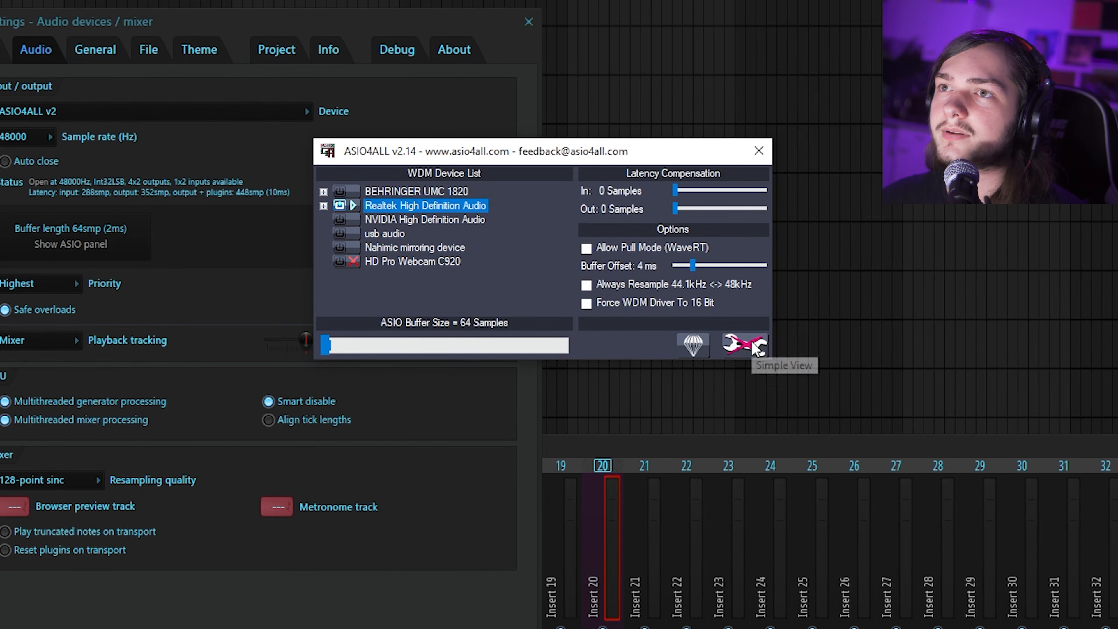
pyautogui.click(323, 206)
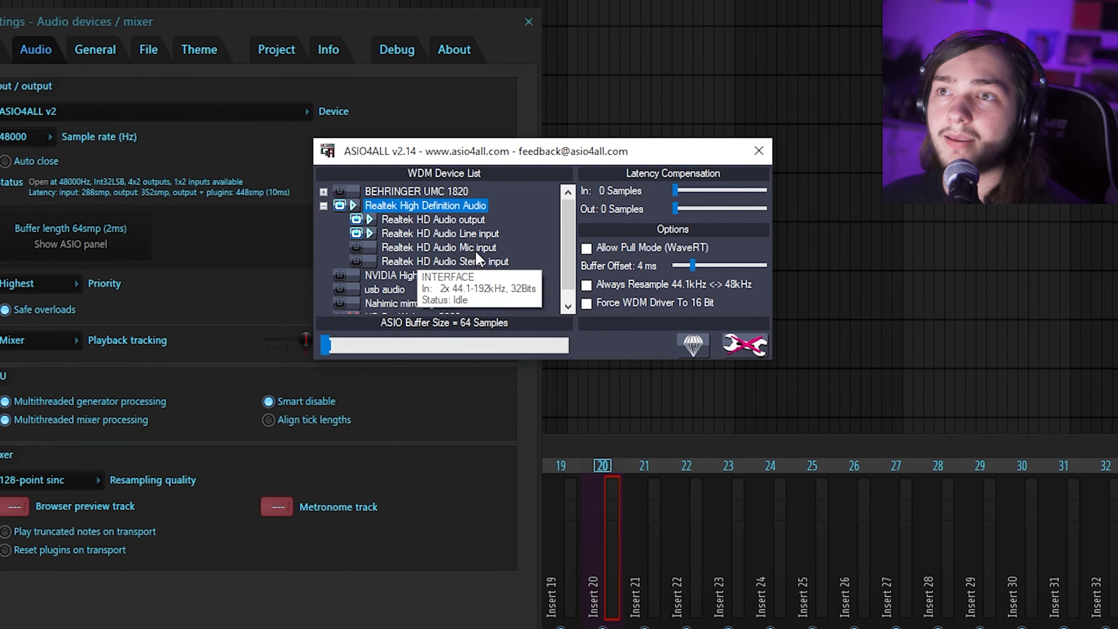
pyautogui.click(356, 248)
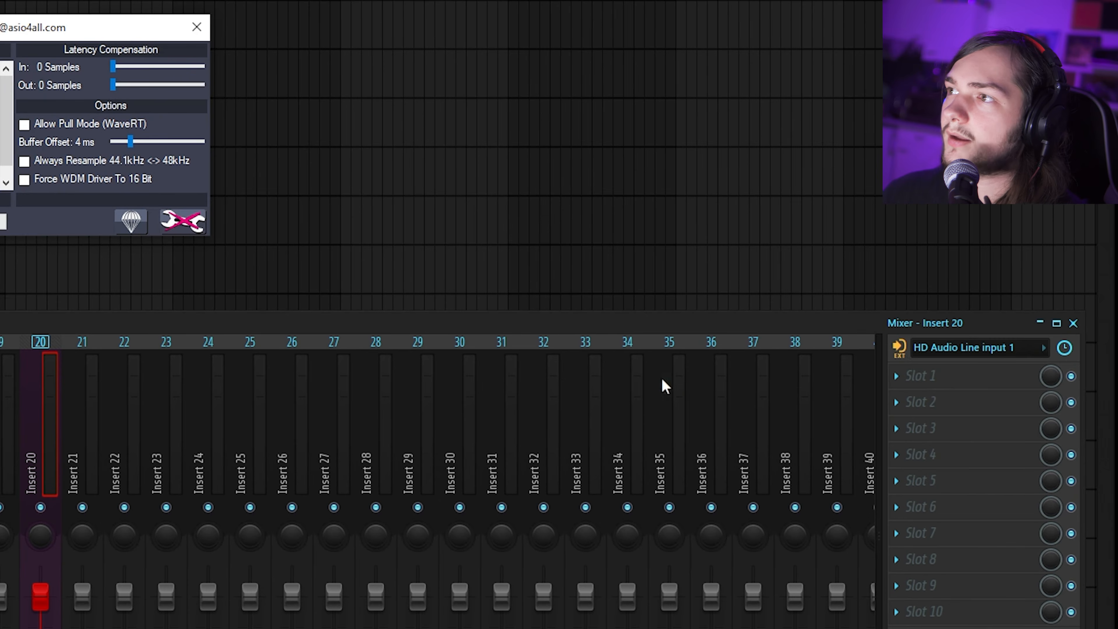
pyautogui.click(973, 350)
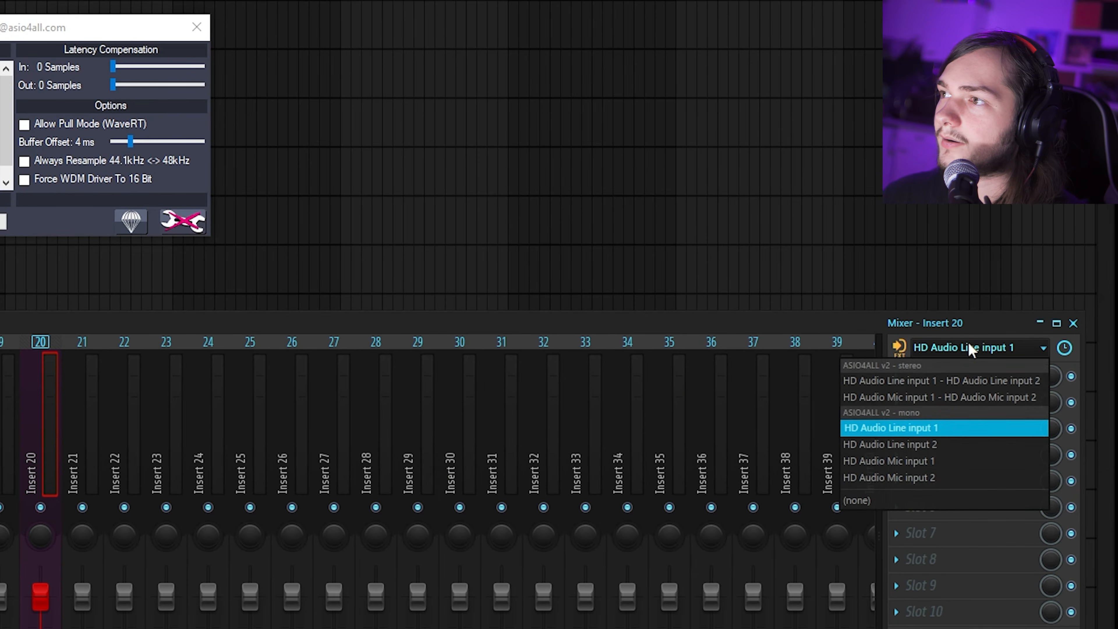
pyautogui.click(939, 462)
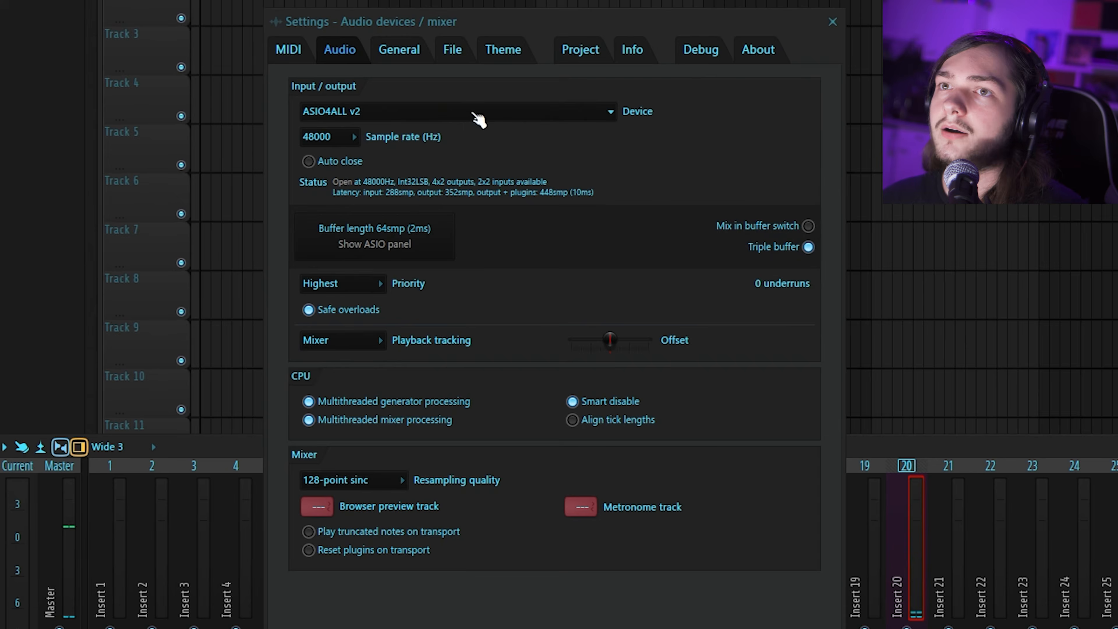
# Switch the audio device to UMC ASIO Driver and choose a preferred ASIO buffer size of 128 samples in its control panel
pyautogui.click(454, 113)
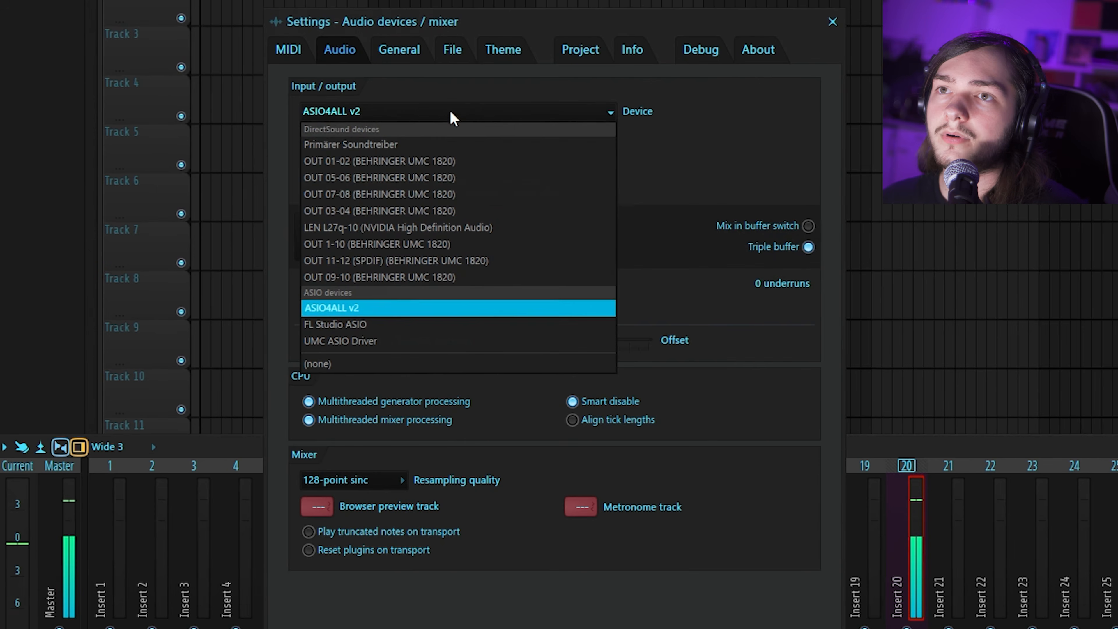
pyautogui.click(412, 342)
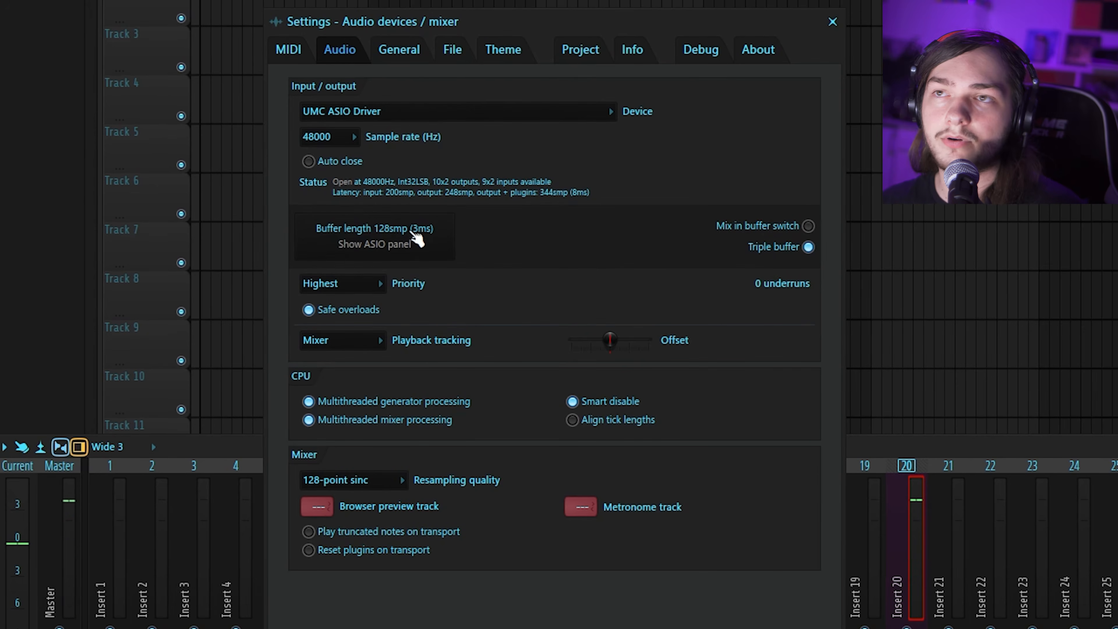
pyautogui.click(417, 238)
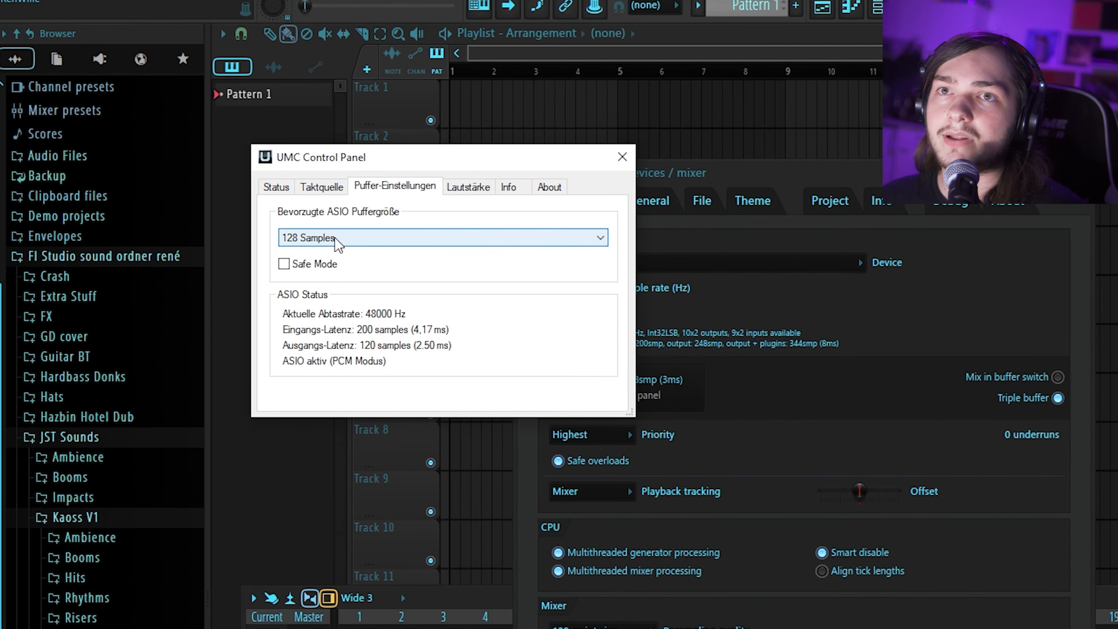
pyautogui.click(324, 233)
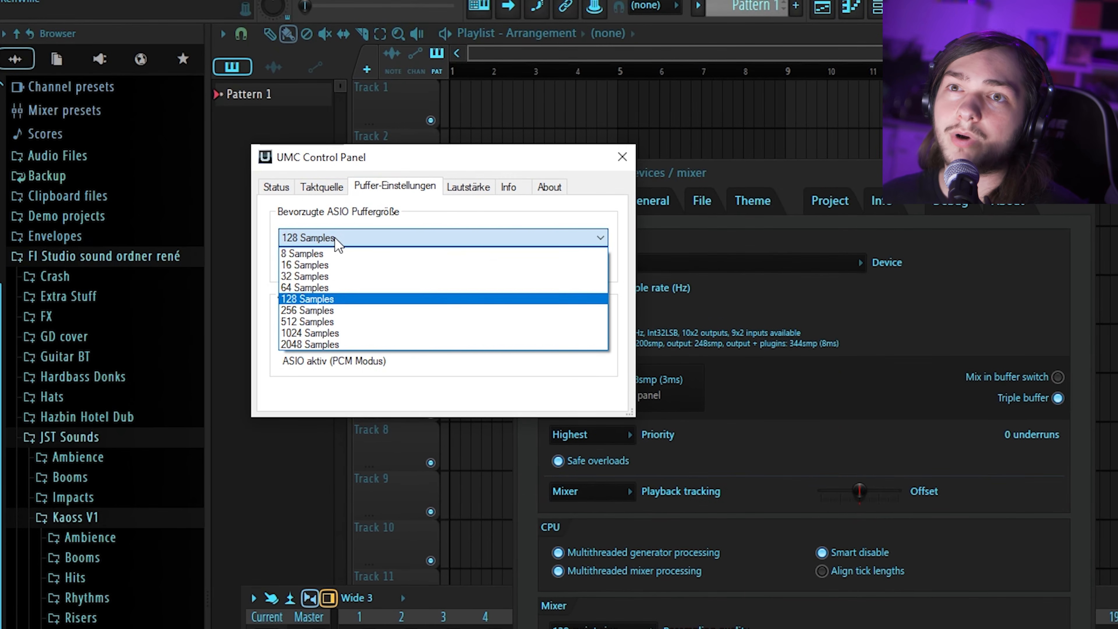
pyautogui.click(338, 300)
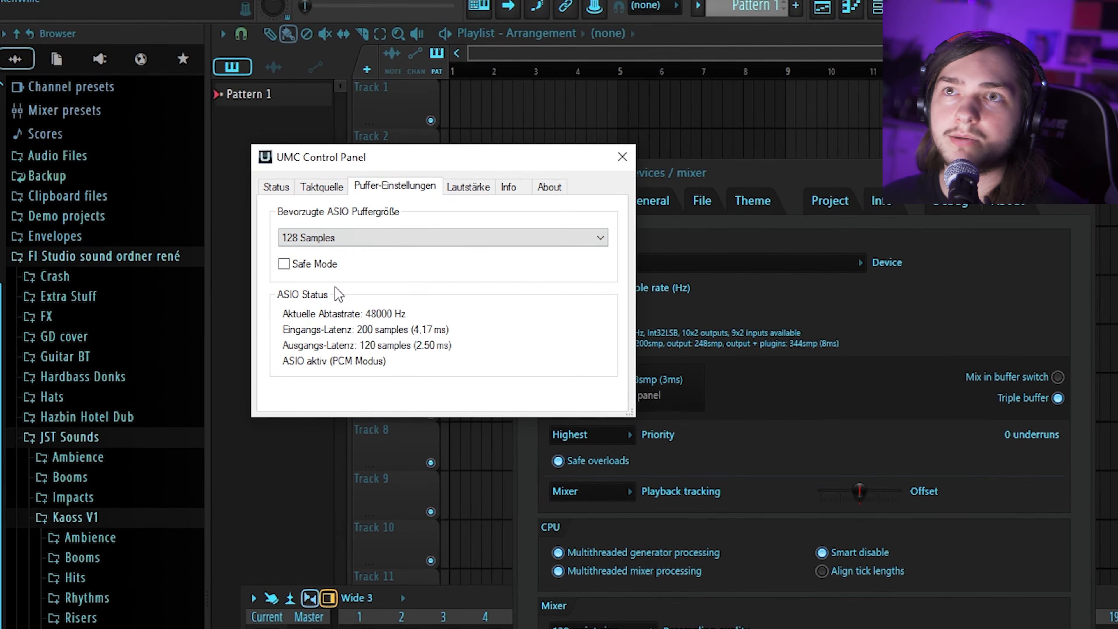
pyautogui.click(623, 158)
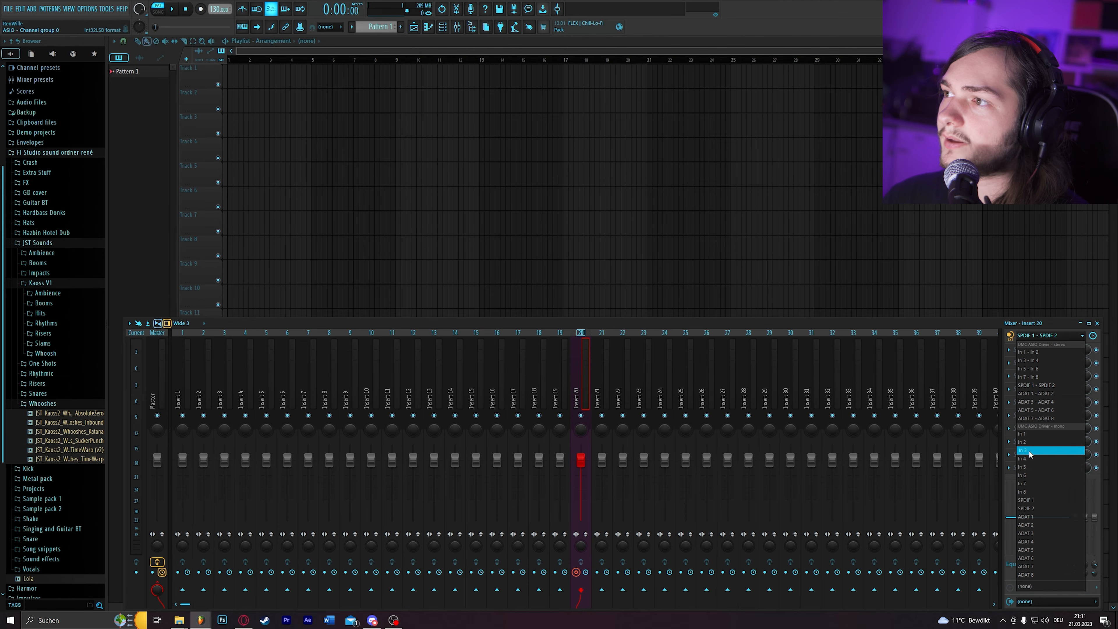
# Try mono In 3 as the external input of Insert 20, and set that input to mono In 1
pyautogui.click(1031, 451)
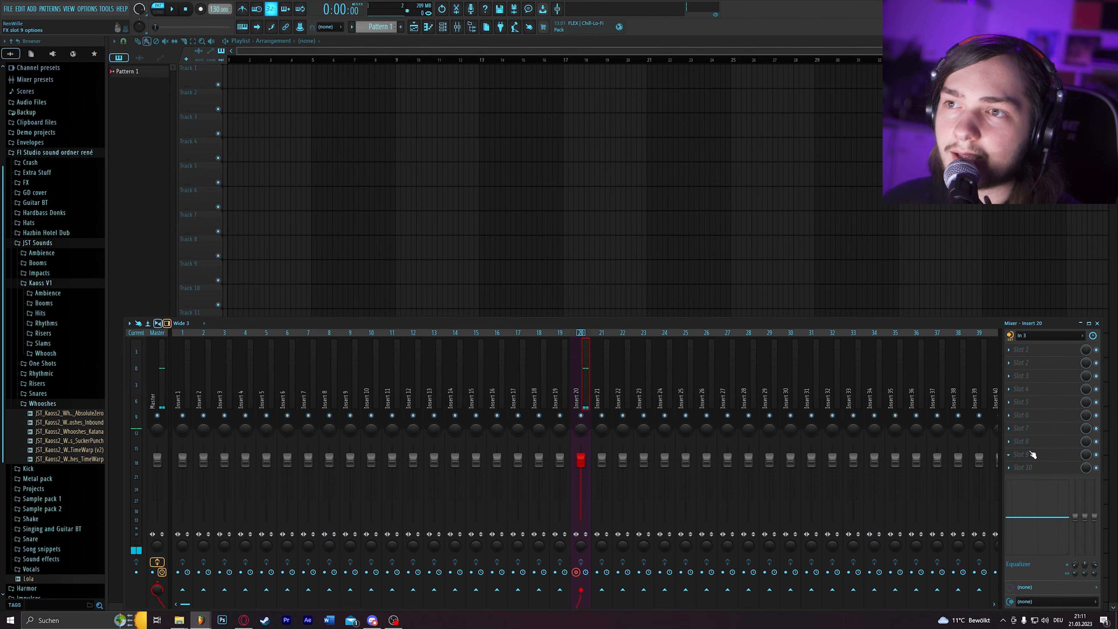
pyautogui.click(1034, 335)
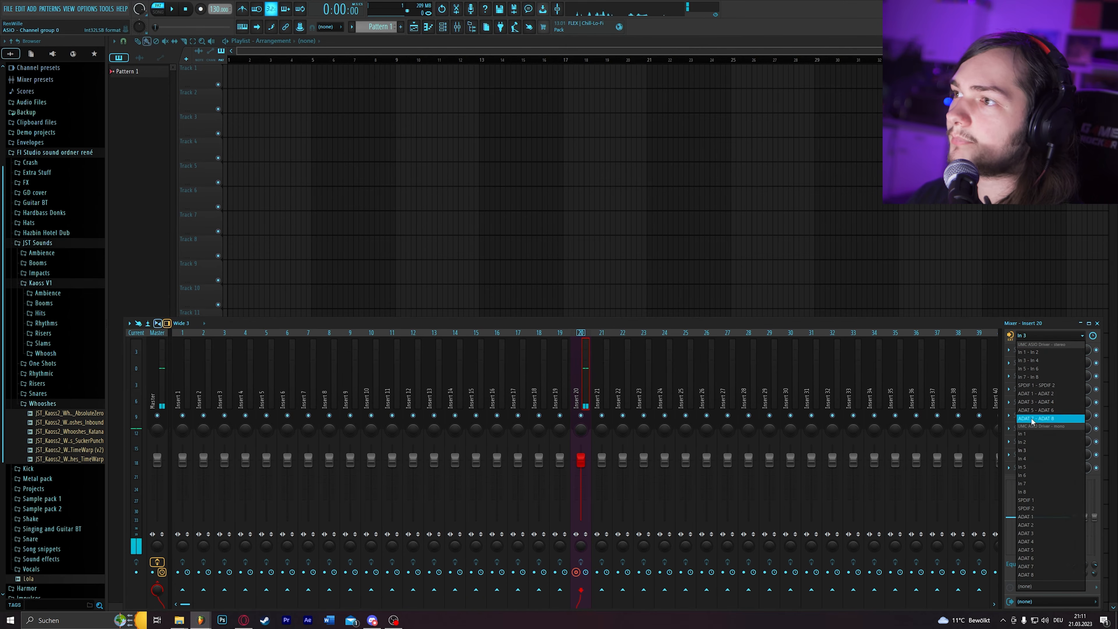
pyautogui.click(1029, 435)
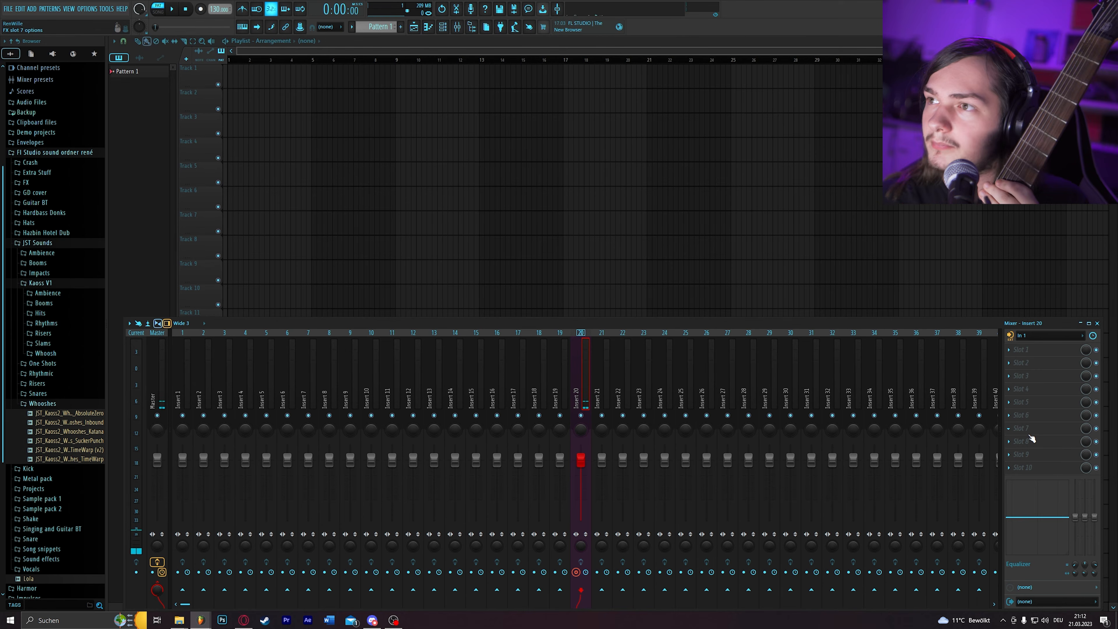